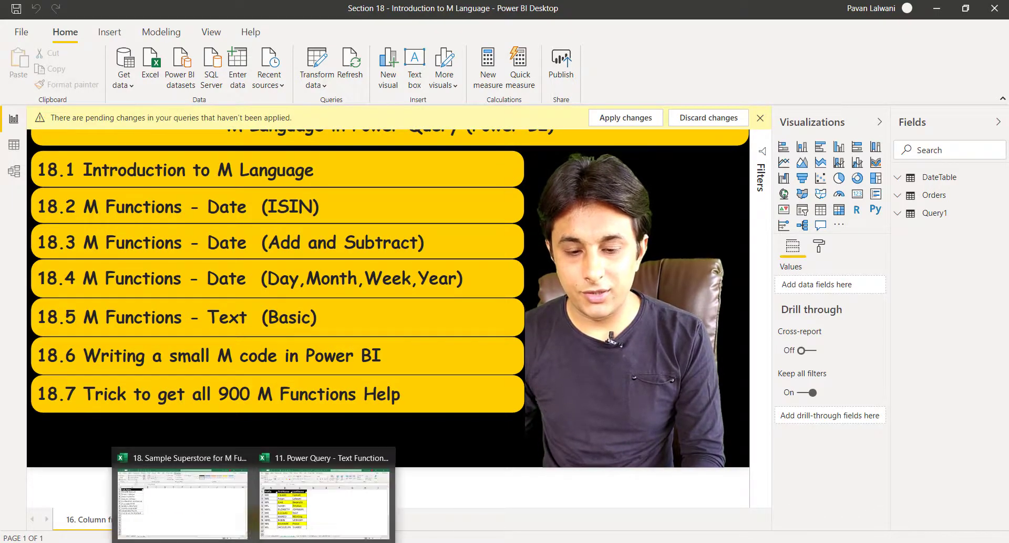
Switch from Power BI Desktop to the Excel workbook '11. Power Query - Text Functions'
click(285, 494)
Bring up the '18. Sample Superstore for M Functions' workbook and confirm its Full Name table is TextTable
click(225, 217)
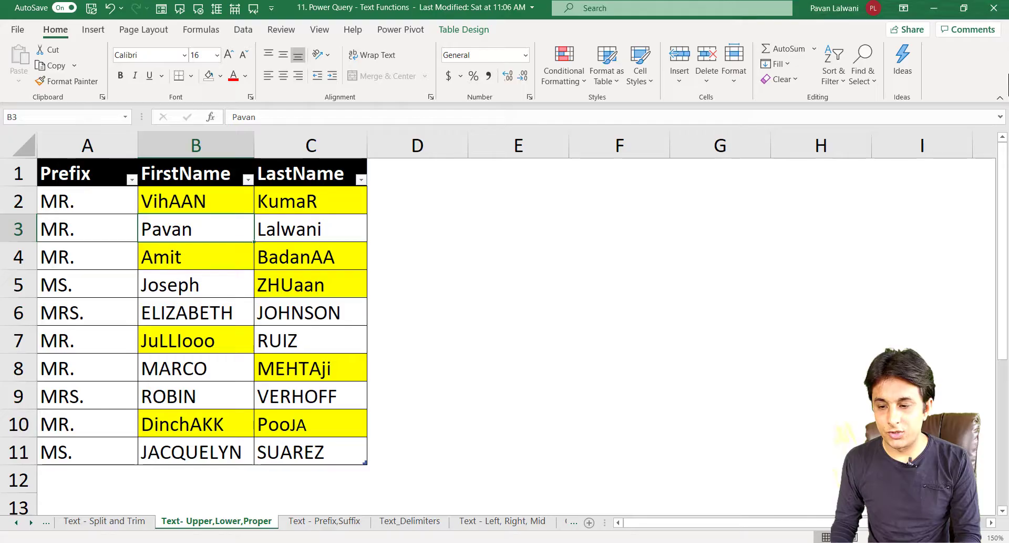
key(ctrl+Tab)
click(113, 234)
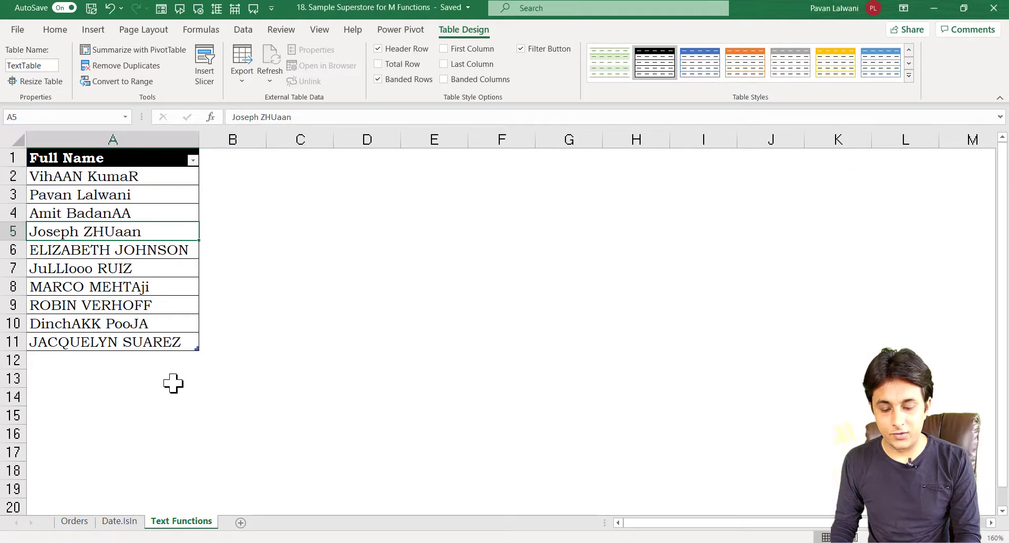
mouse_move(28, 146)
mouse_down()
mouse_move(59, 174)
mouse_move(196, 186)
mouse_move(196, 350)
mouse_up()
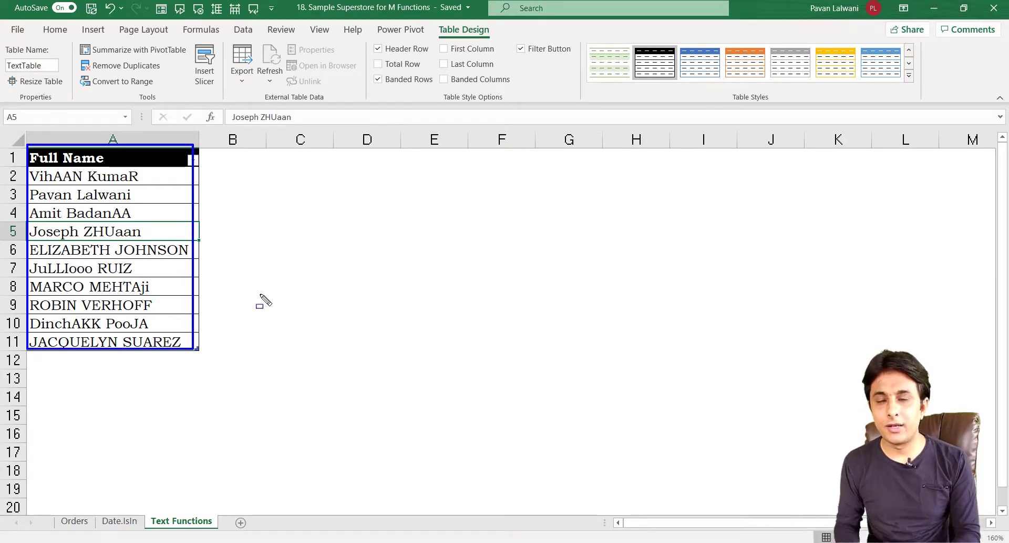
click(163, 213)
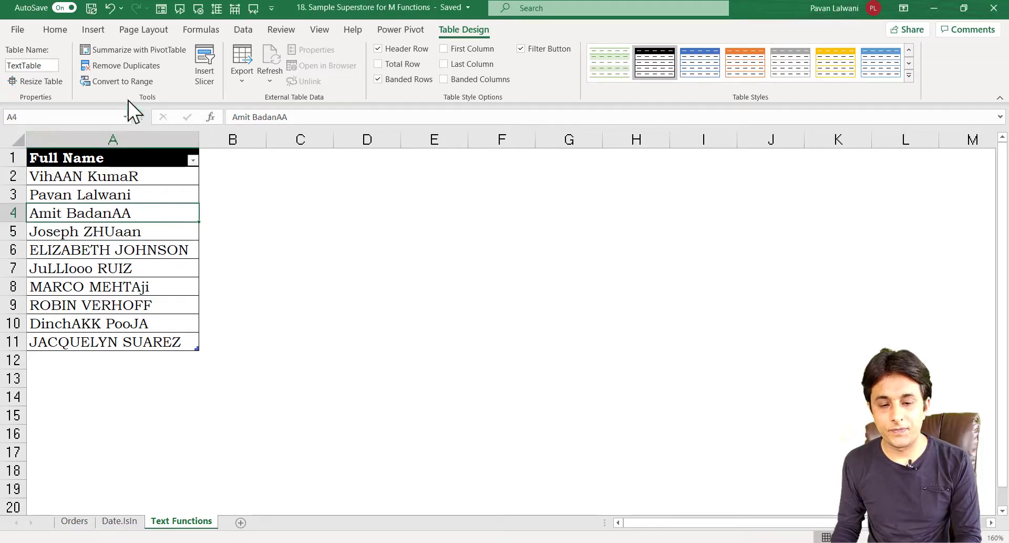
drag(6, 65, 56, 67)
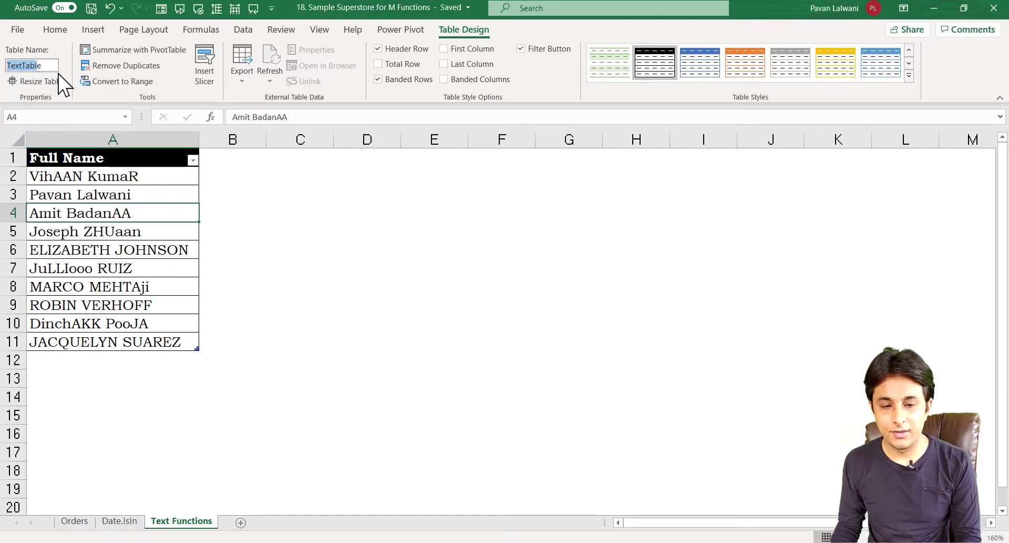
click(230, 232)
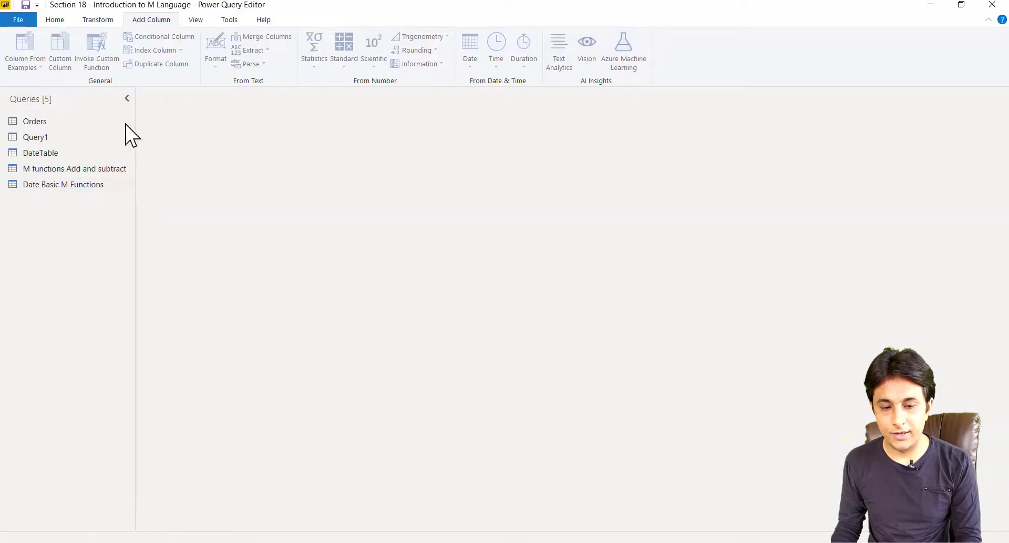
Import TextTable from the Sample Superstore for M Functions workbook as a new Excel query
click(51, 62)
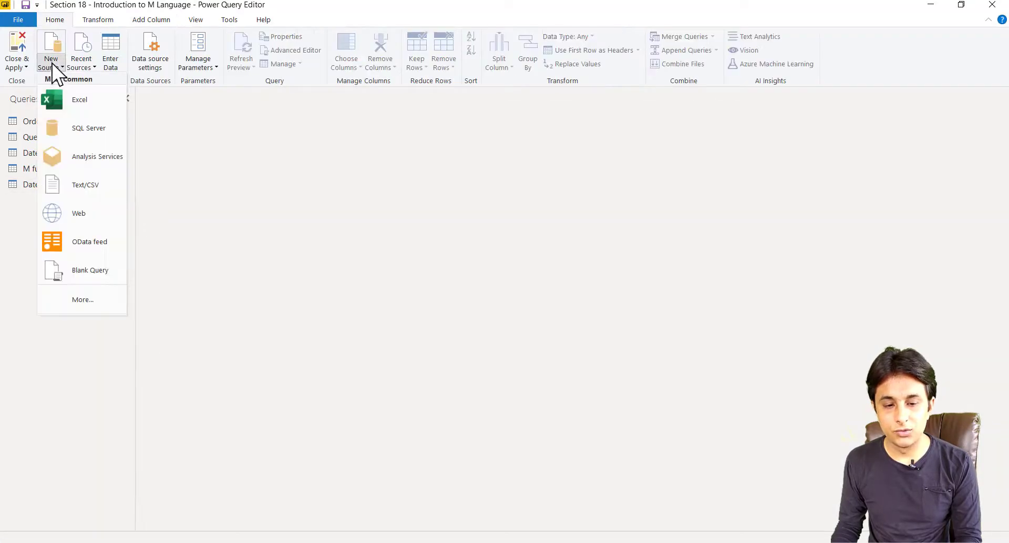
click(79, 101)
click(219, 223)
double_click(220, 225)
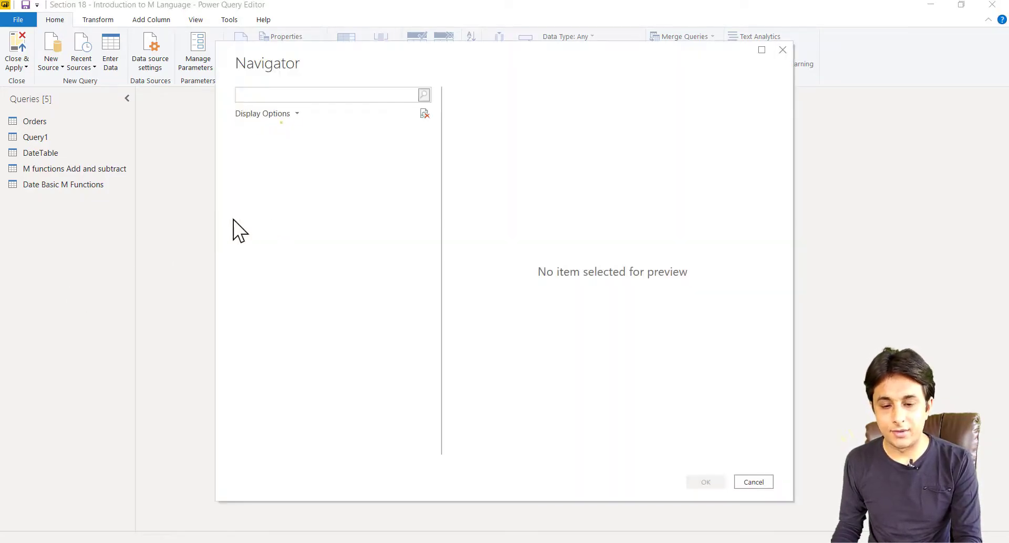
click(255, 167)
click(707, 481)
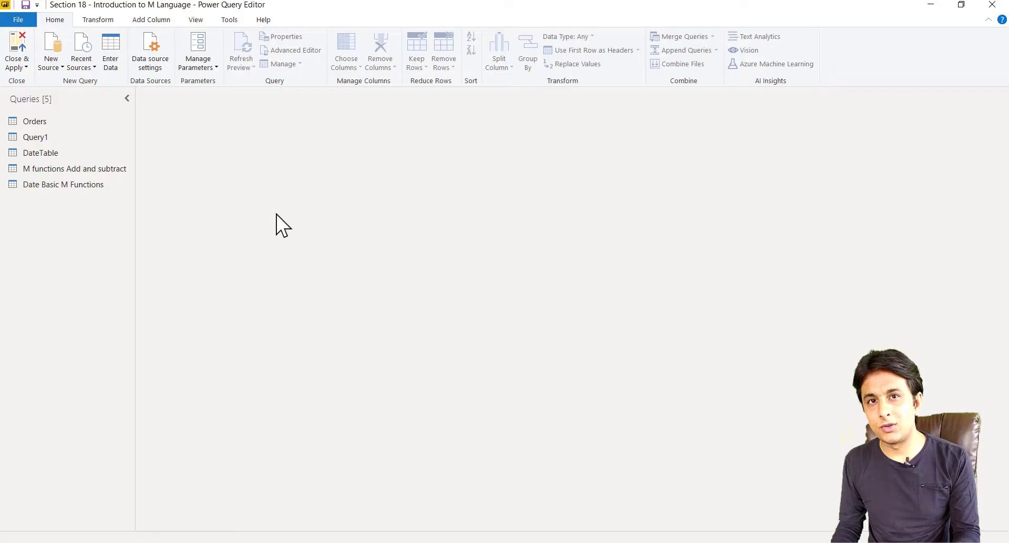
click(156, 21)
Add a Custom column with the formula Text.Upper([Full Name])
click(55, 45)
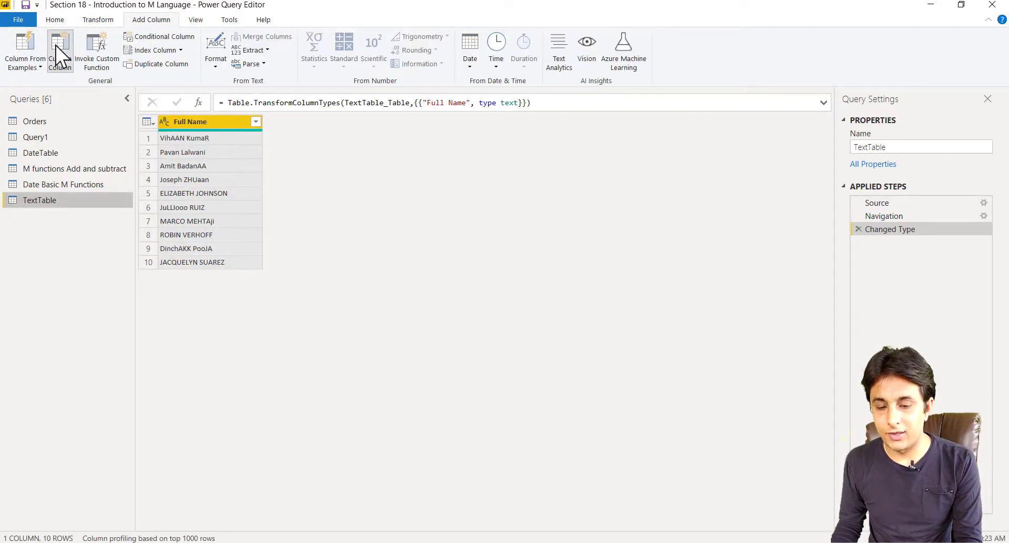
click(385, 258)
text(Text)
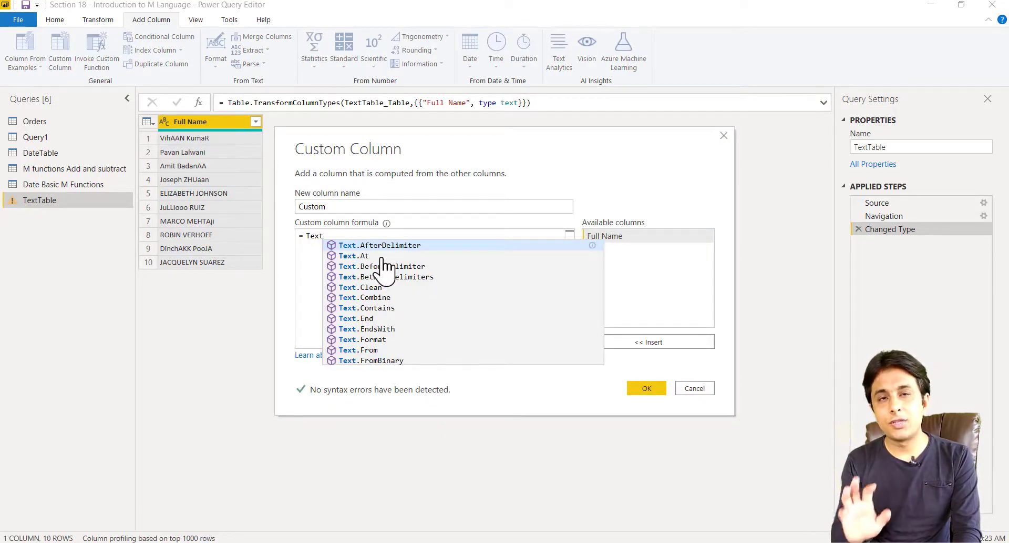
text(Upper)
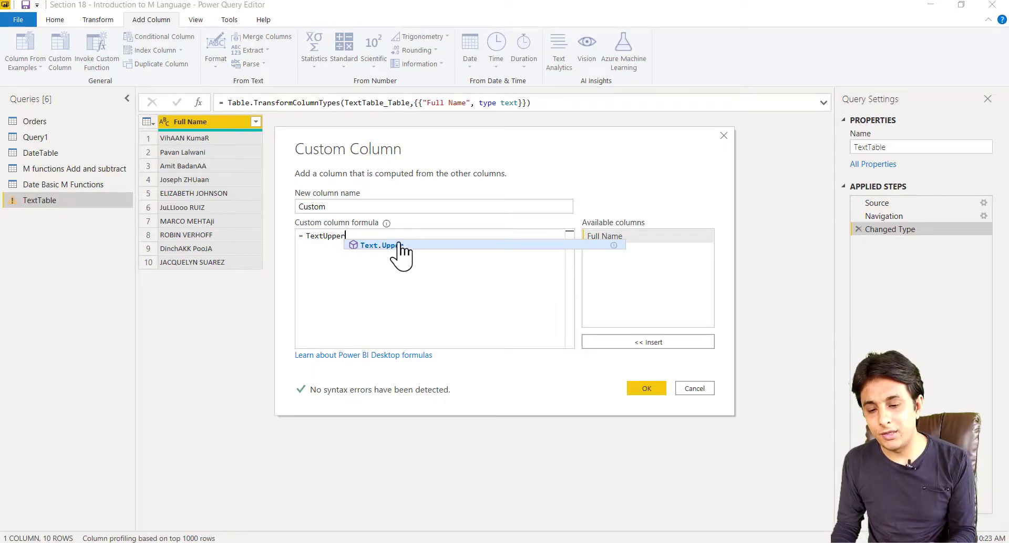
click(375, 243)
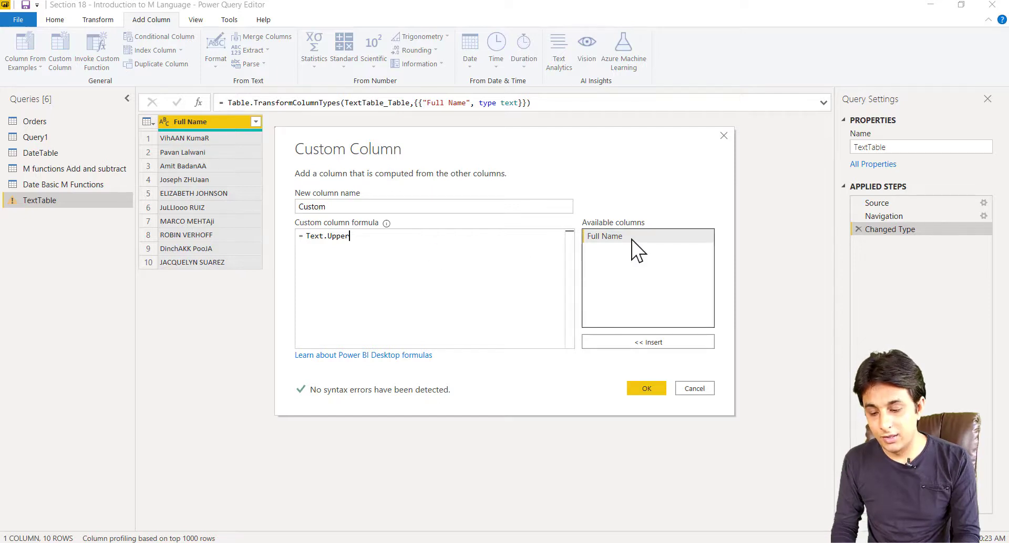
text(()
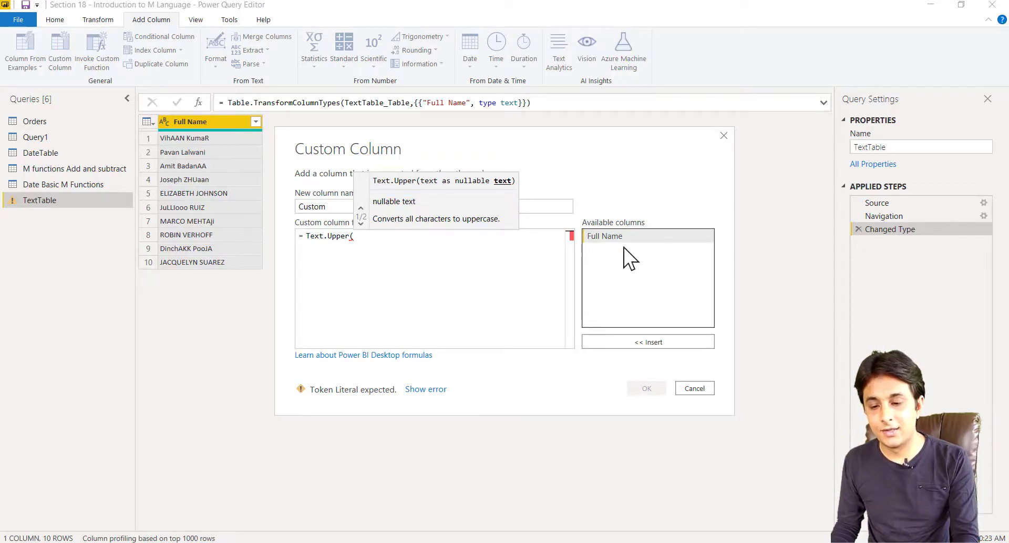
double_click(633, 236)
text())
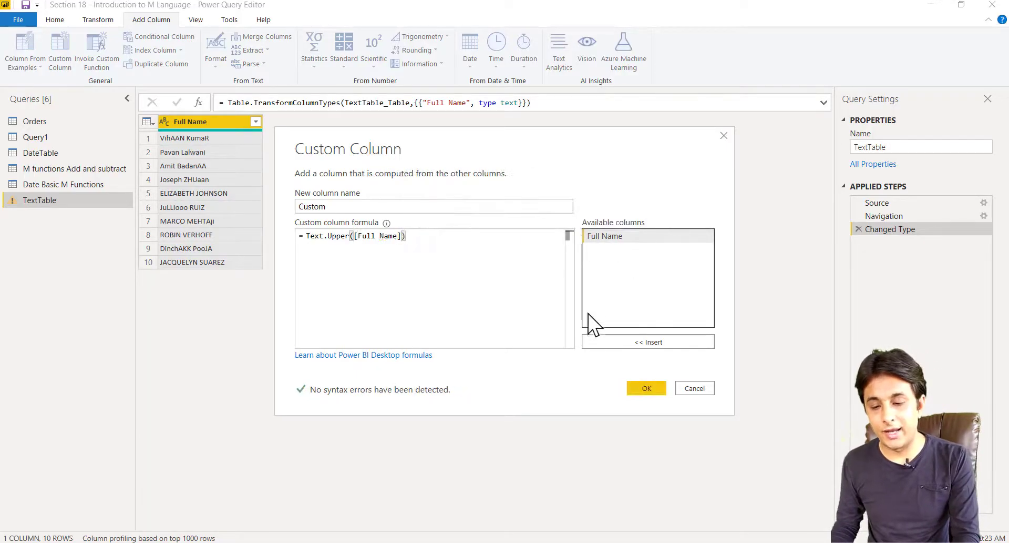
click(636, 383)
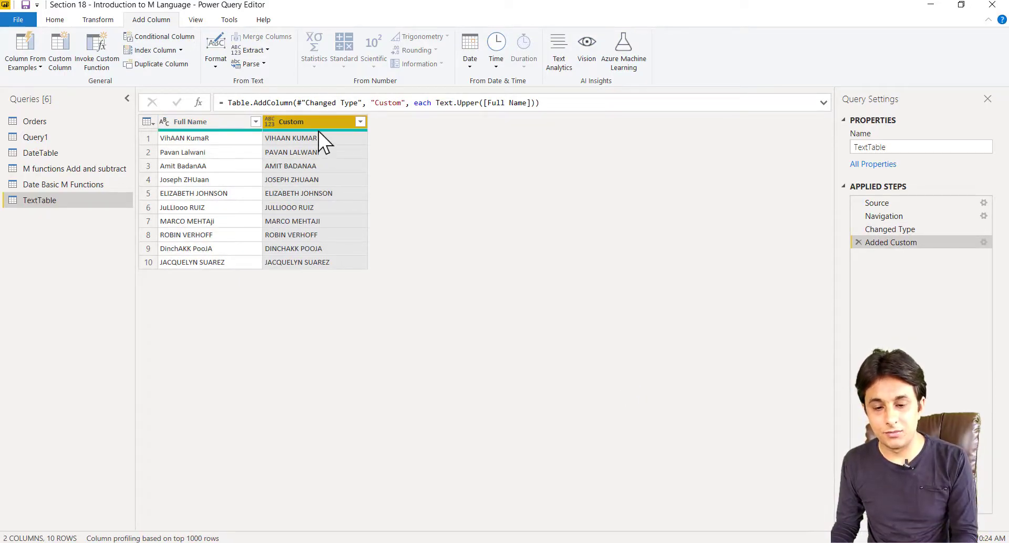
click(215, 121)
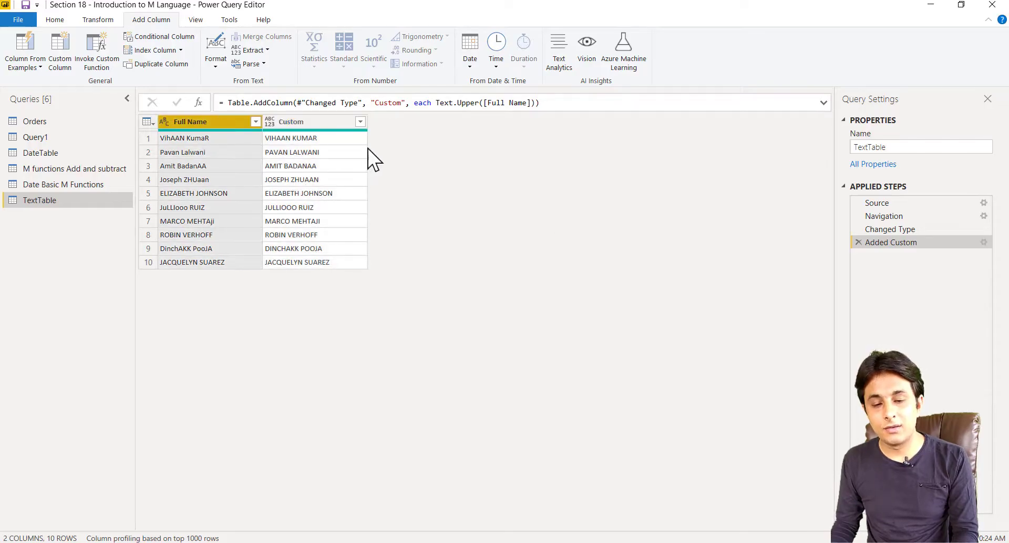
click(60, 58)
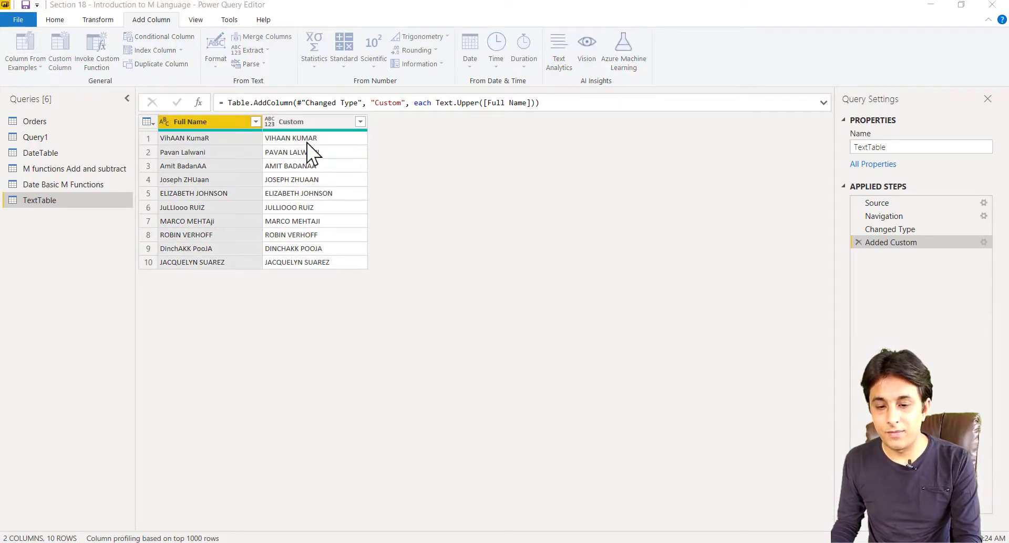
Add a Custom.1 column with the formula Text.Proper([Full Name])
text(textlower)
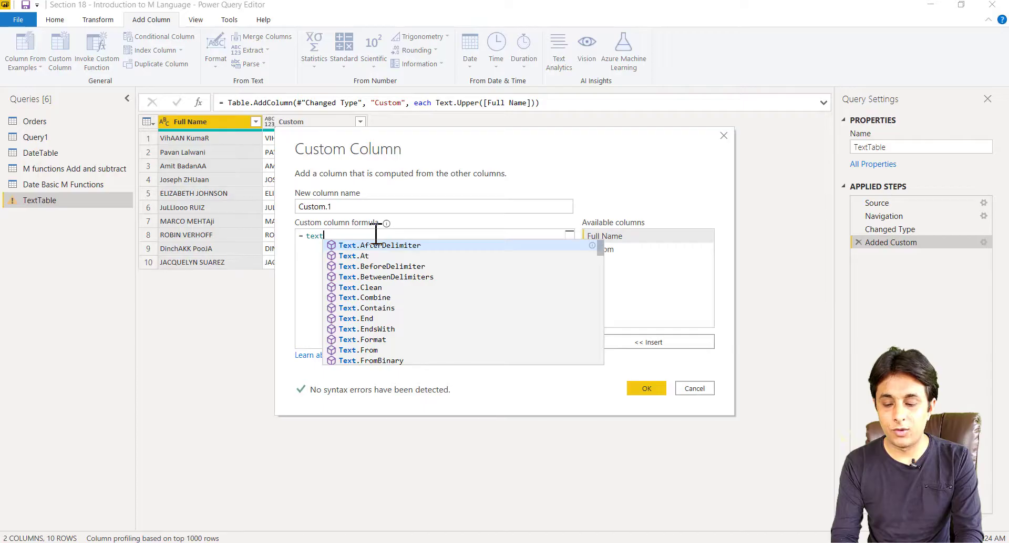
key(BackSpace)
key(BackSpace)
key(BackSpace)
key(BackSpace)
key(BackSpace)
text(proper)
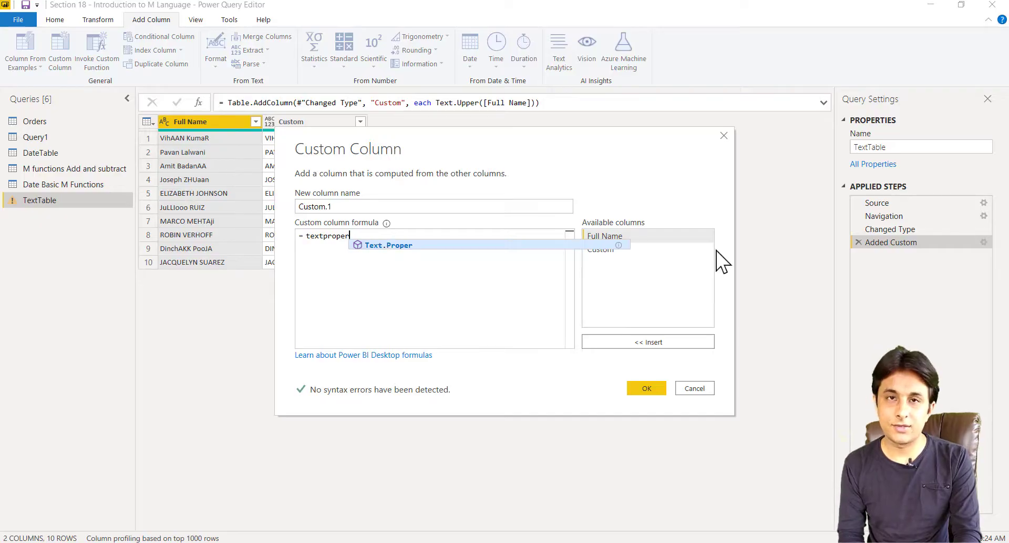
key(Escape)
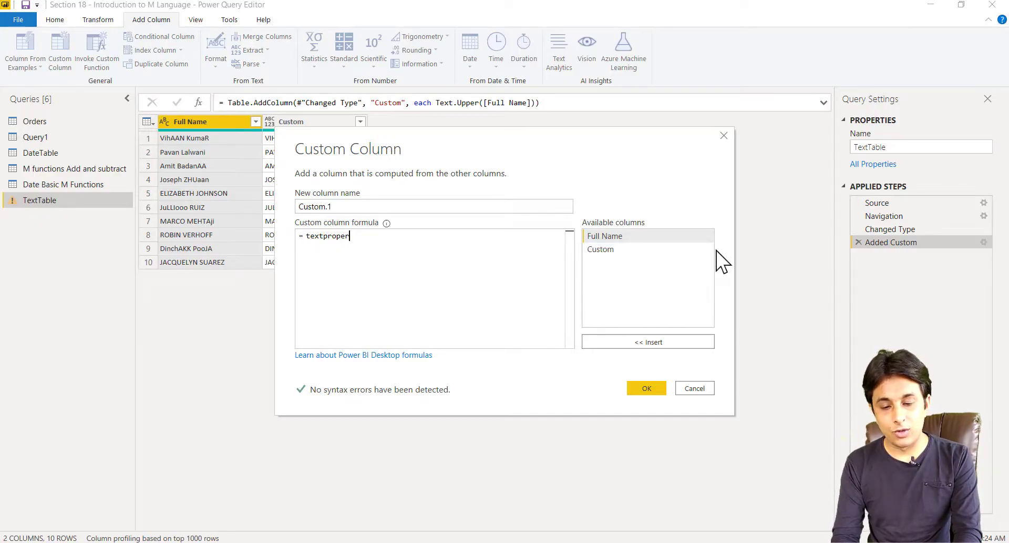
text(()
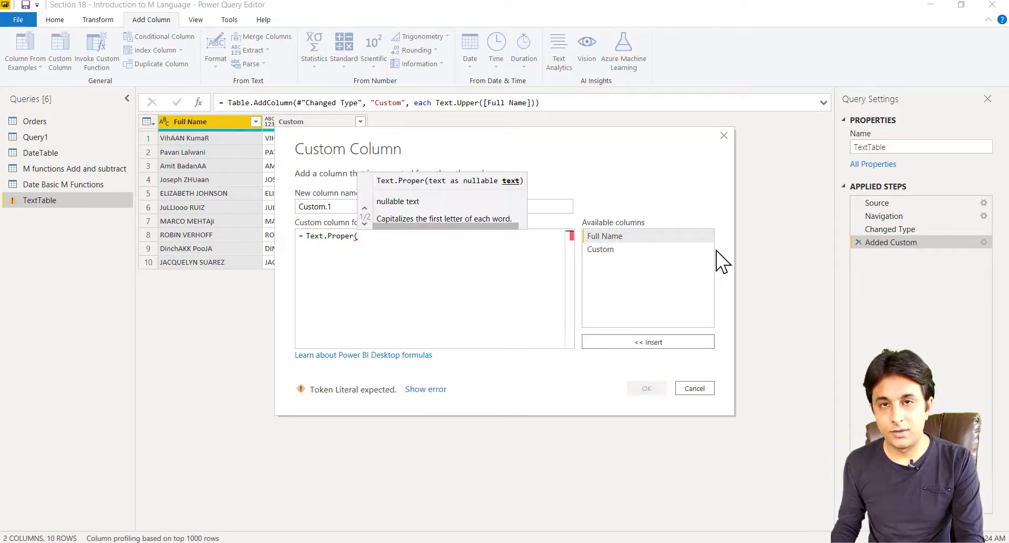
double_click(615, 236)
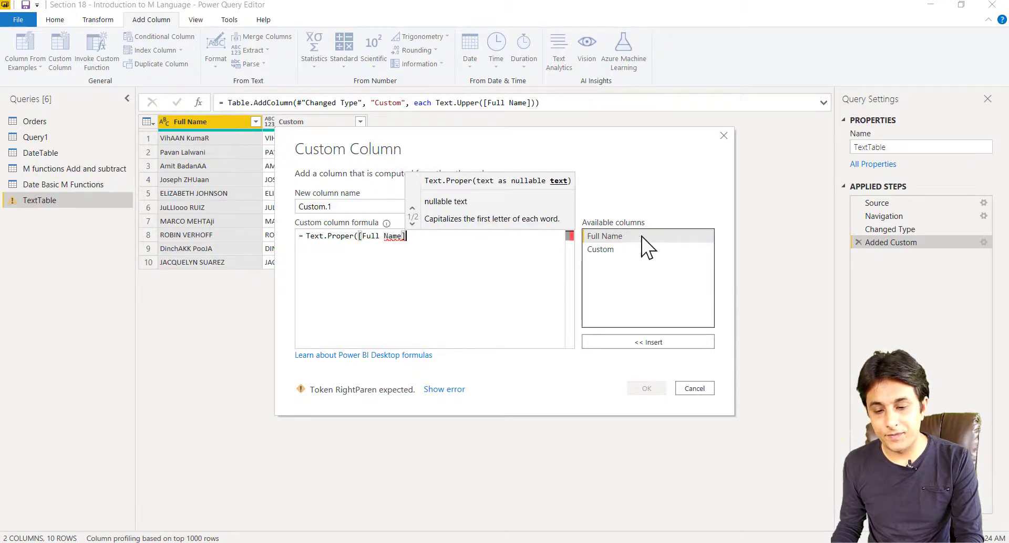
text())
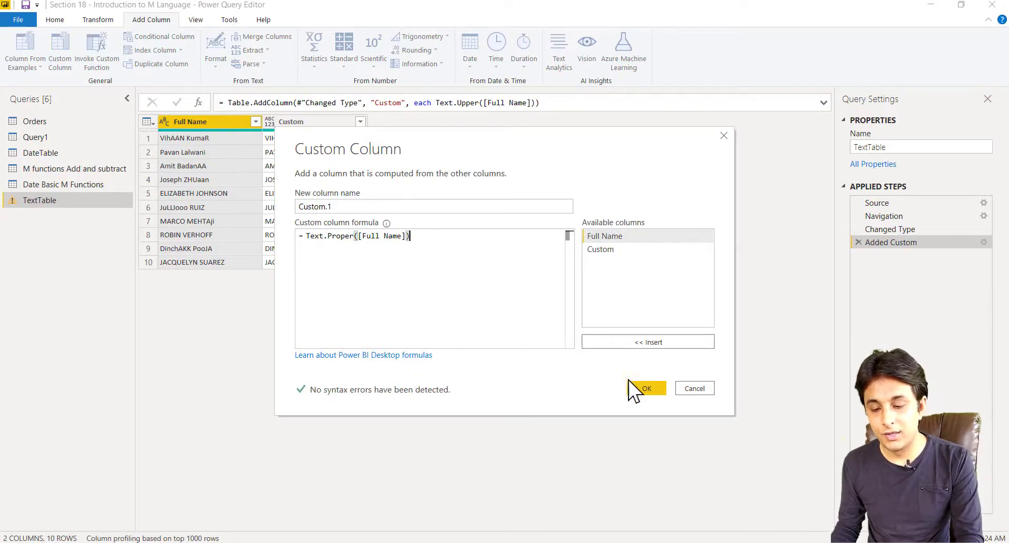
click(643, 388)
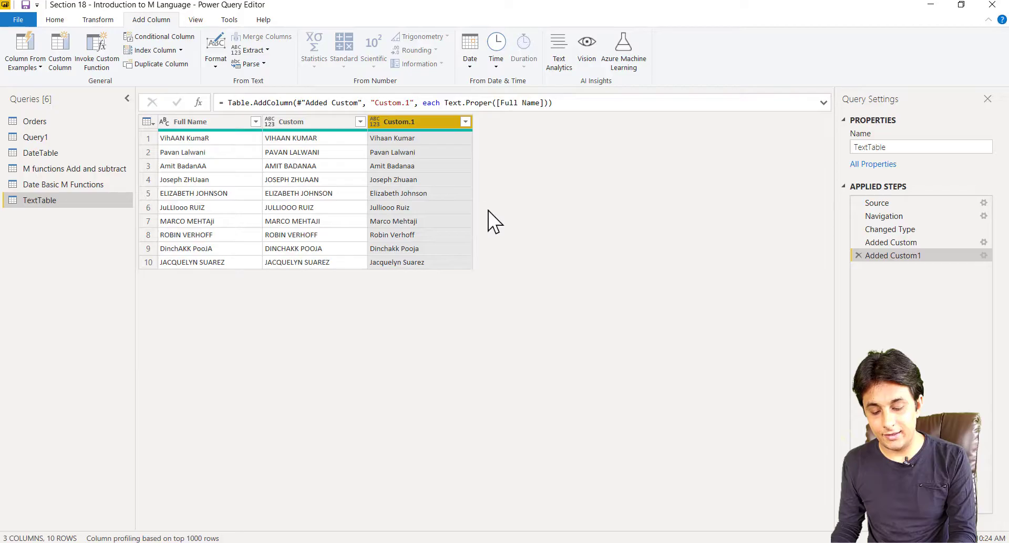
mouse_move(363, 105)
mouse_down()
mouse_move(458, 275)
mouse_move(474, 275)
mouse_move(458, 221)
mouse_move(430, 229)
mouse_move(420, 179)
mouse_move(428, 196)
mouse_move(436, 184)
mouse_up()
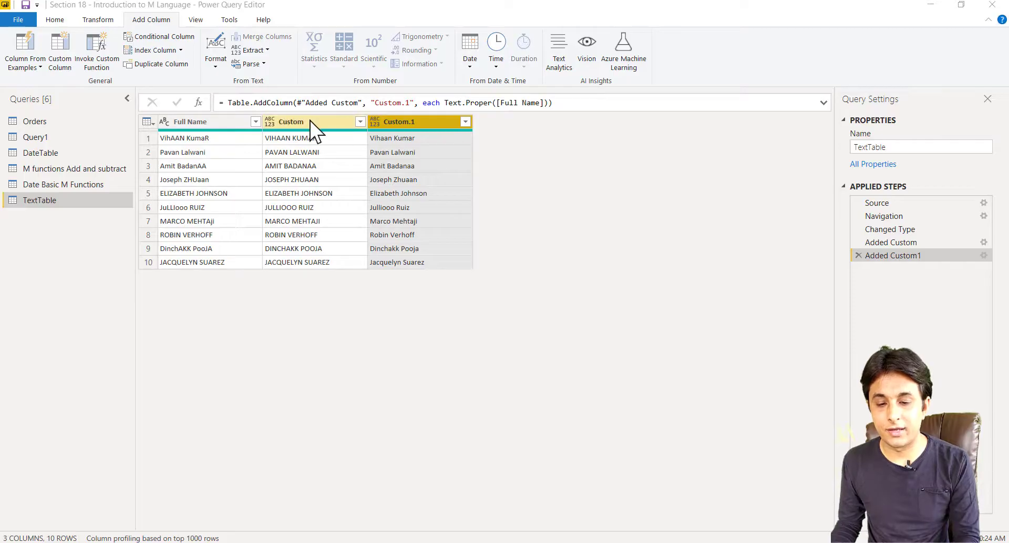
Rename the Custom.1 column to 'Proper Text'
double_click(421, 122)
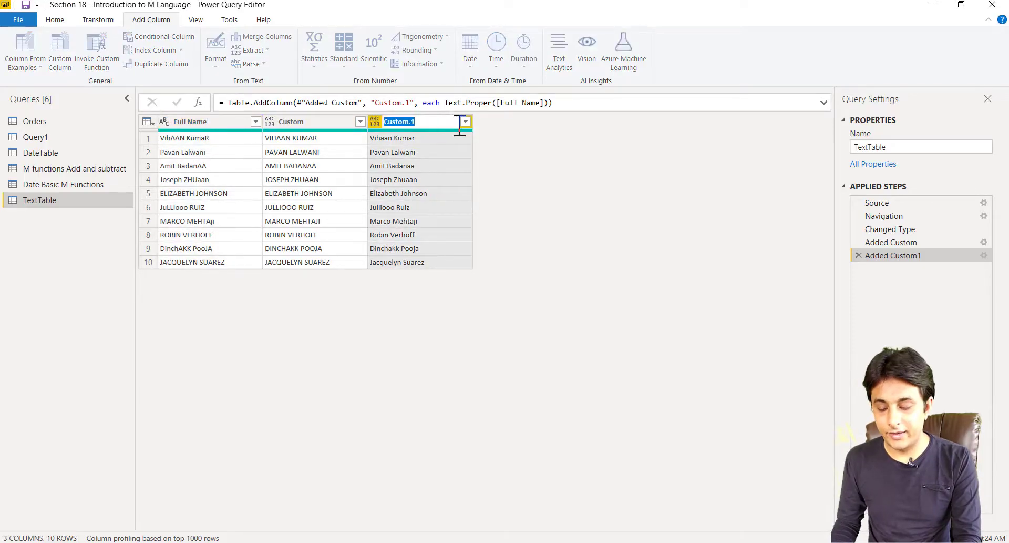
text(Proper Text)
key(Return)
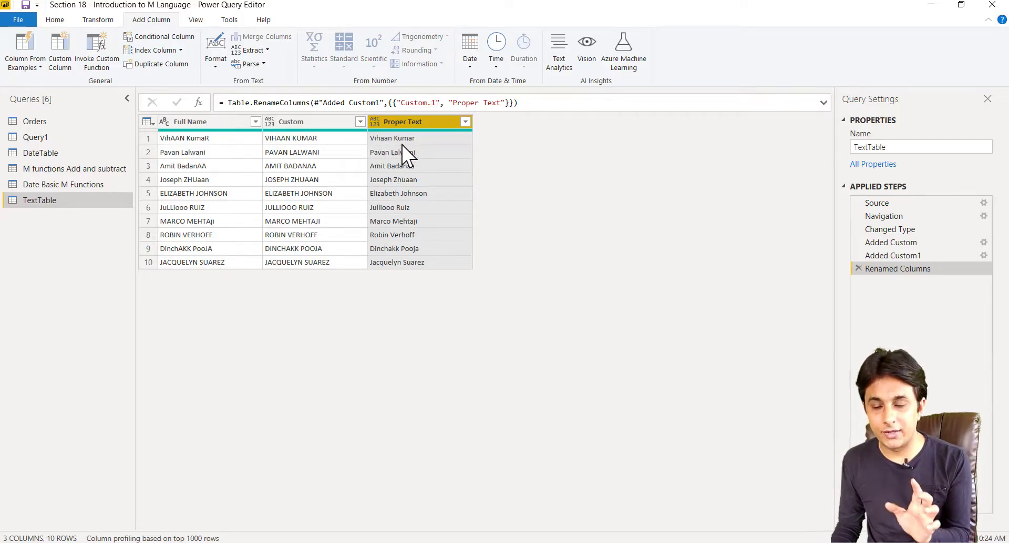
click(60, 52)
Start the new column formula with Text.BeforeDelimiter( and review its text and delimiter parameters
click(457, 253)
text(Text)
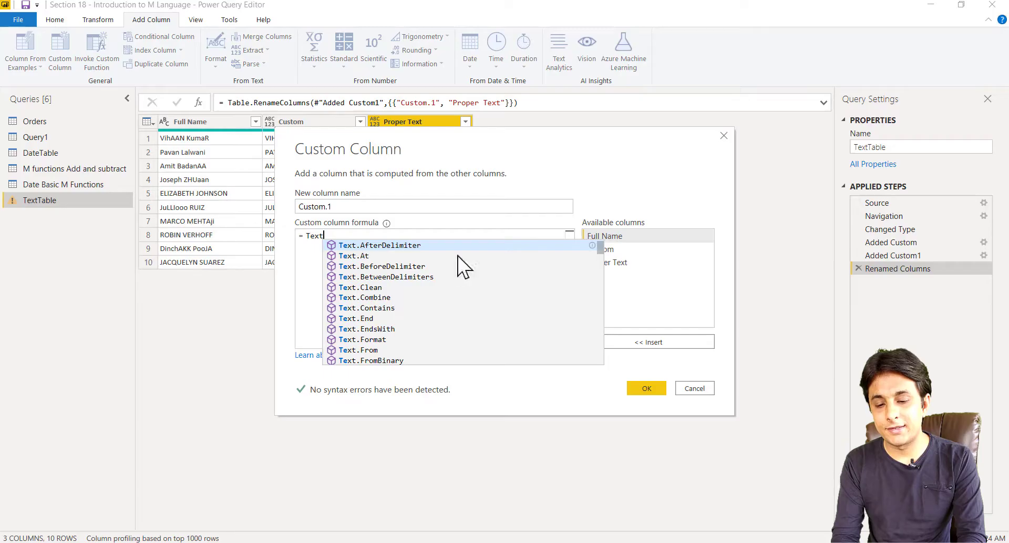
text(before)
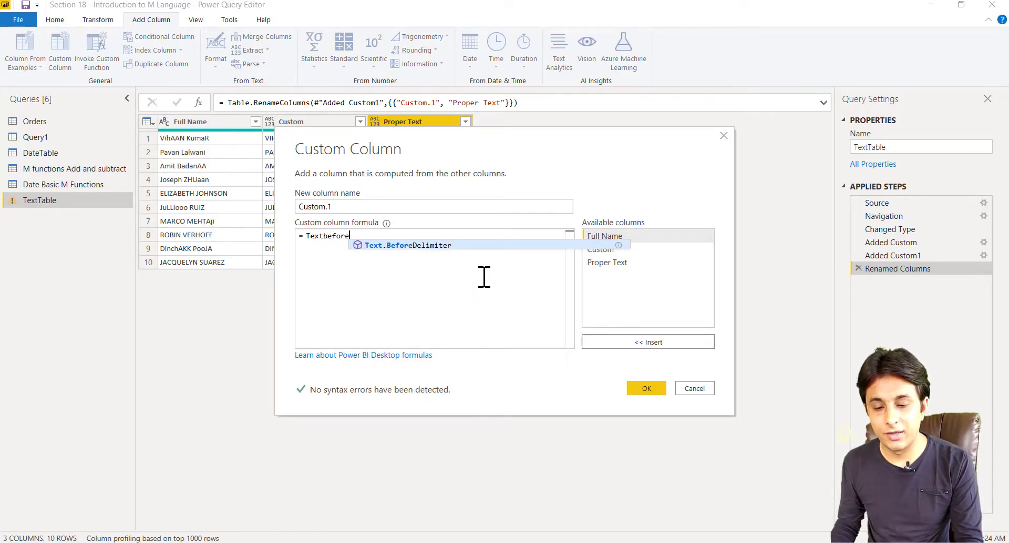
click(466, 245)
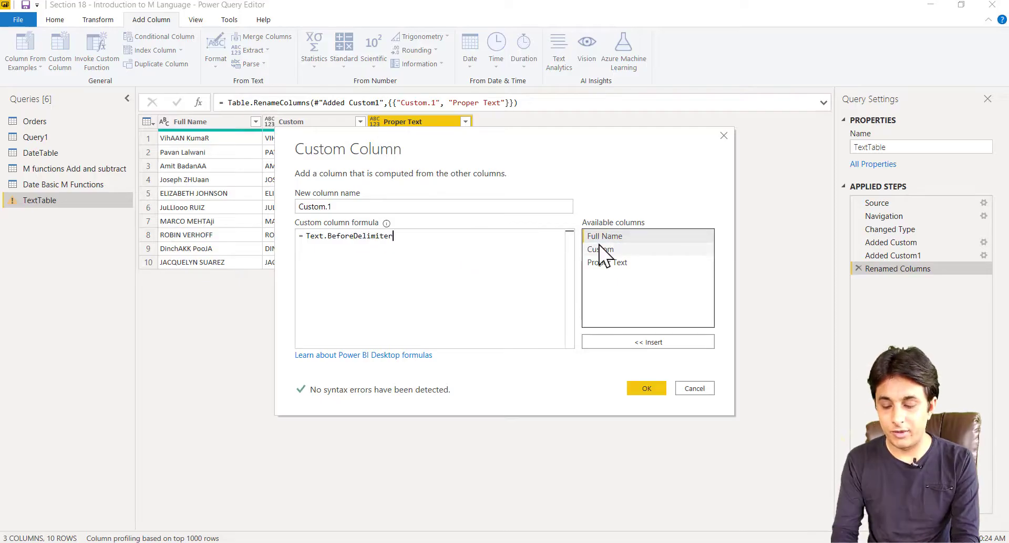
text(()
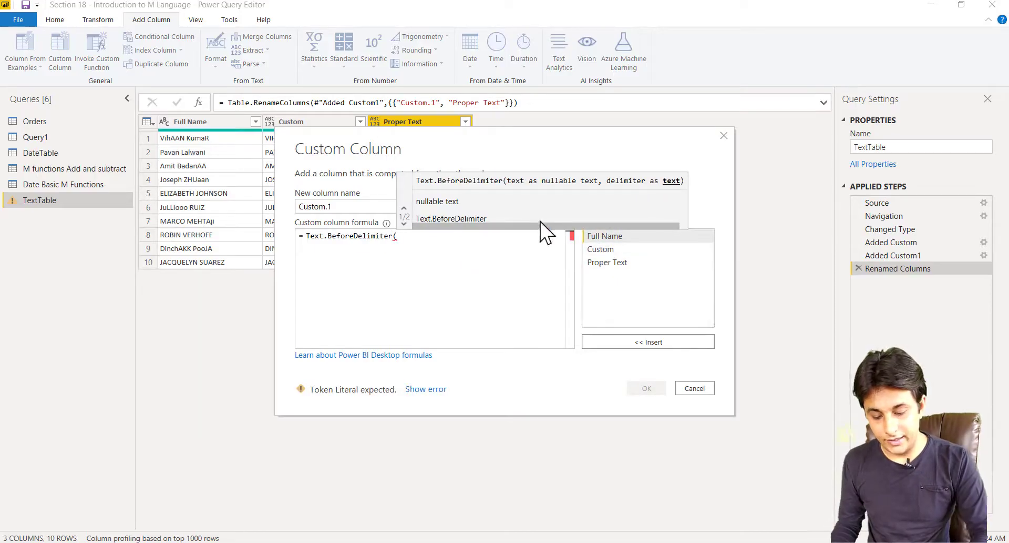
mouse_move(403, 169)
mouse_down()
mouse_move(586, 195)
mouse_move(689, 195)
mouse_up()
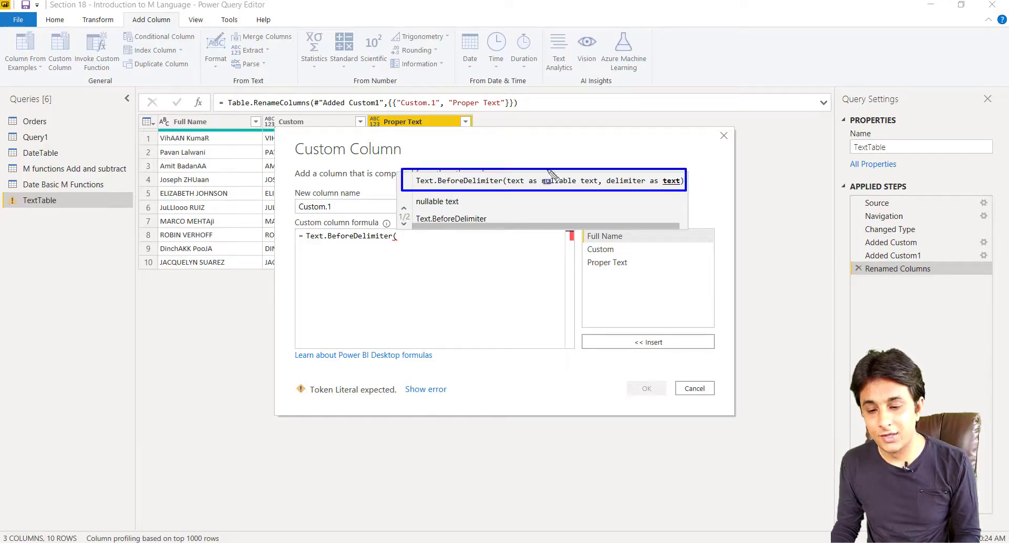
mouse_move(505, 169)
mouse_down()
mouse_move(555, 196)
mouse_move(599, 196)
mouse_up()
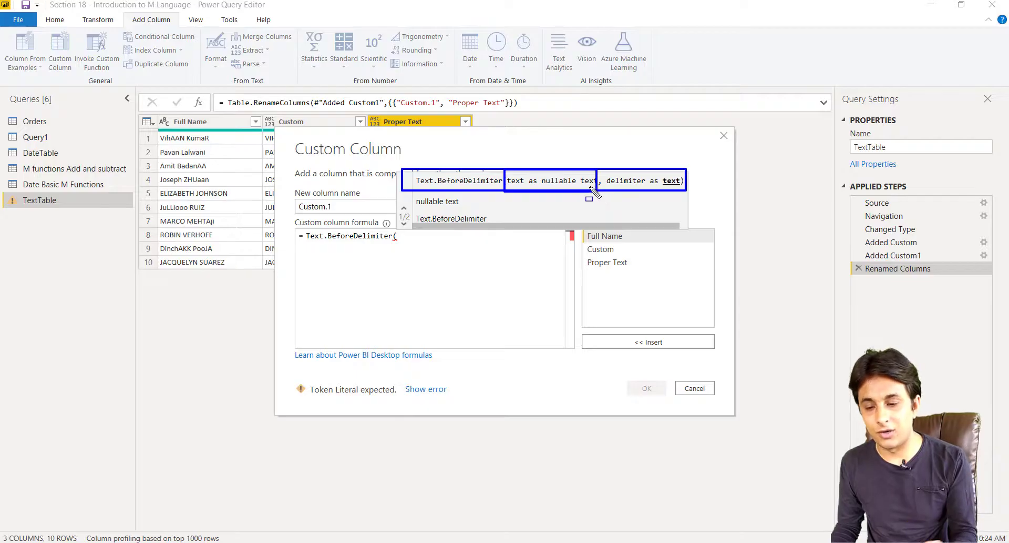
drag(604, 166, 692, 190)
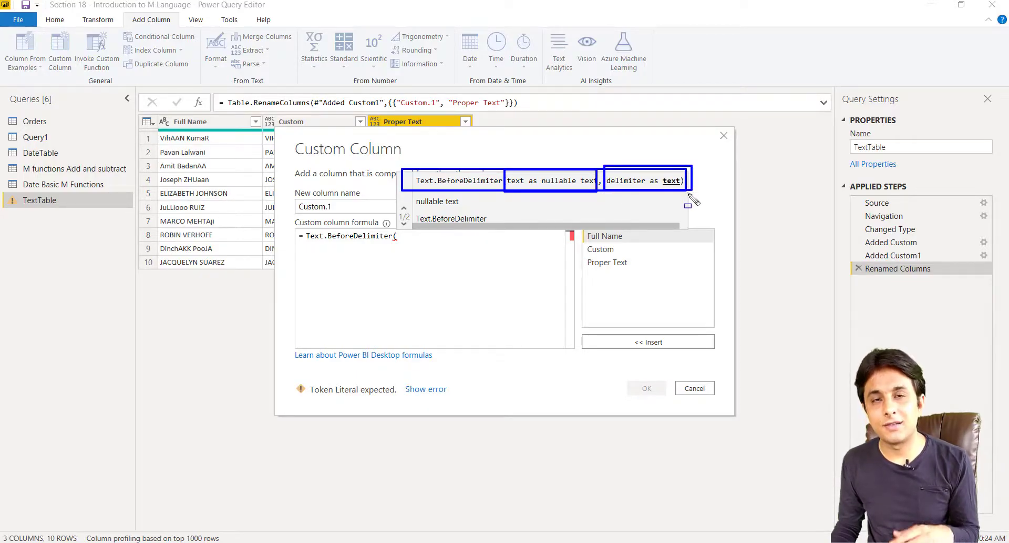
key(Escape)
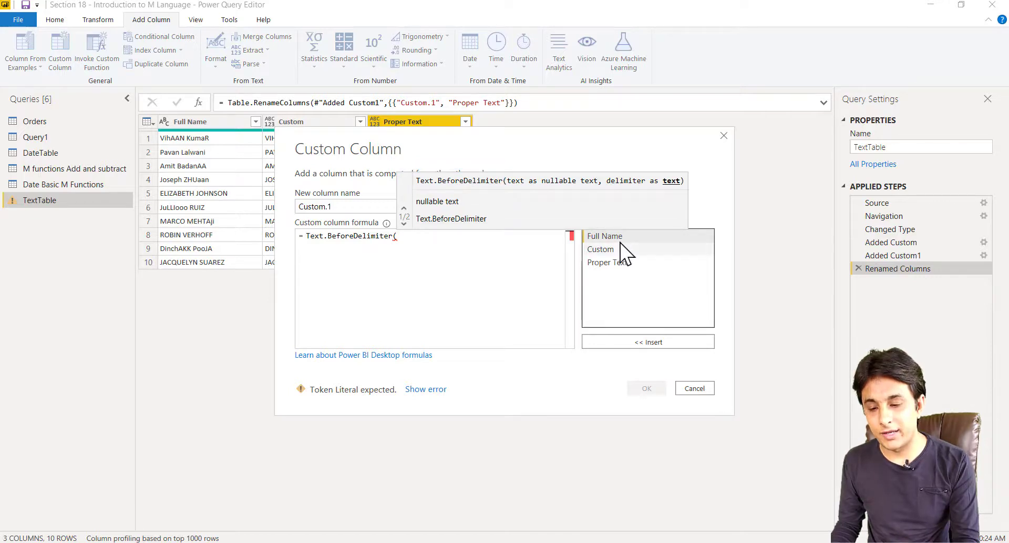
Complete the formula as Text.BeforeDelimiter([Full Name], " ") and name the column FirstName
double_click(692, 238)
text(," "))
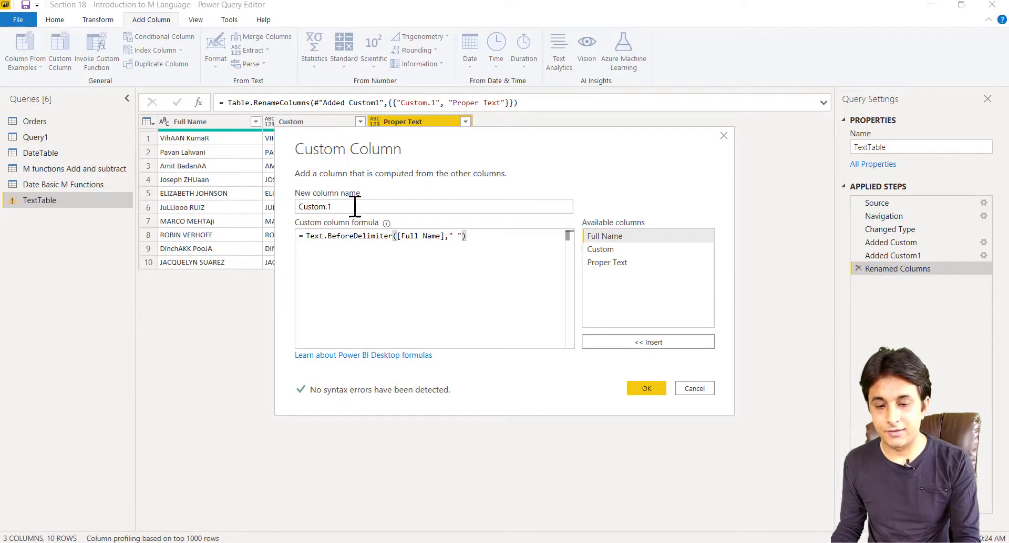
triple_click(346, 209)
text(FirstName)
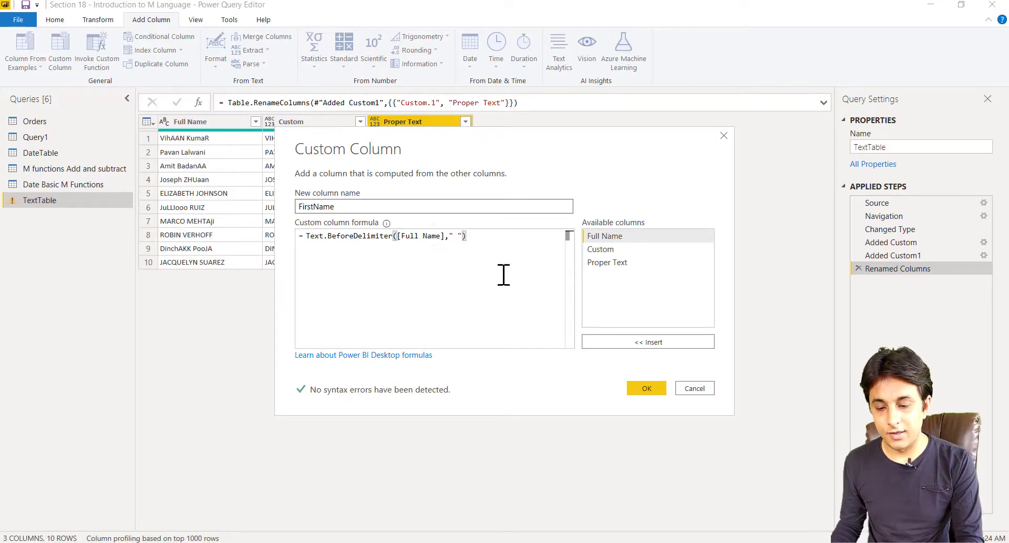
click(647, 388)
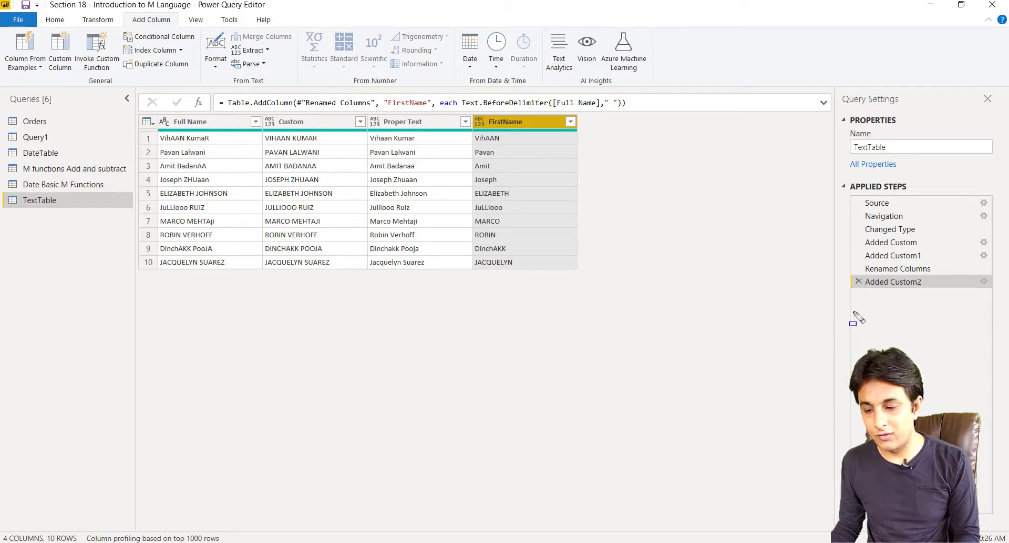
Reopen the Added Custom2 step settings to verify them, then cancel without changes
click(982, 285)
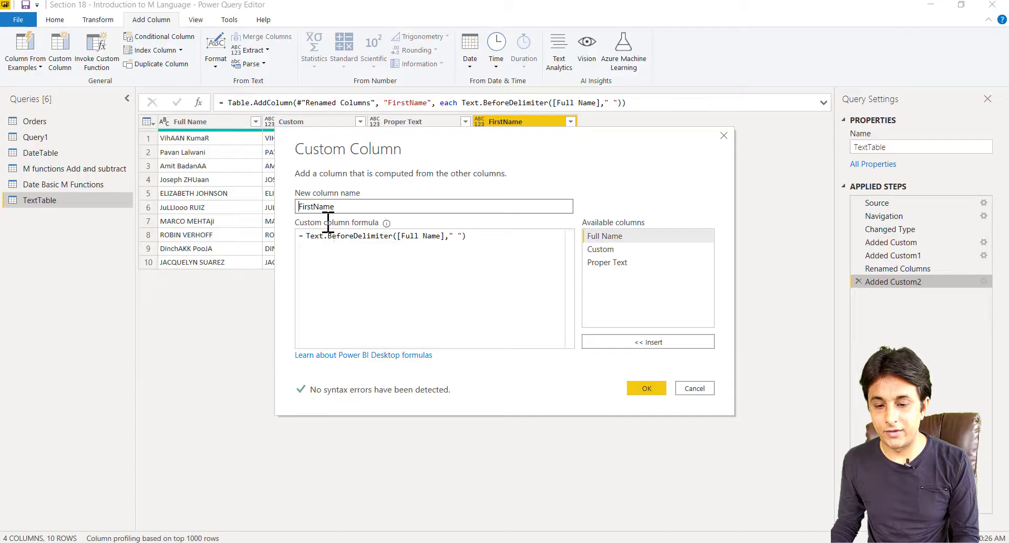
click(695, 389)
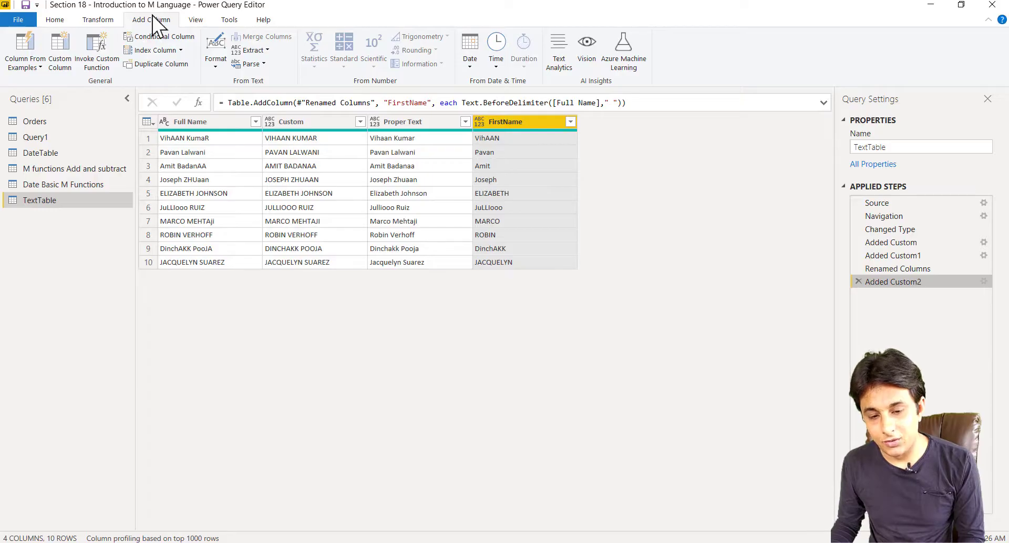
click(196, 21)
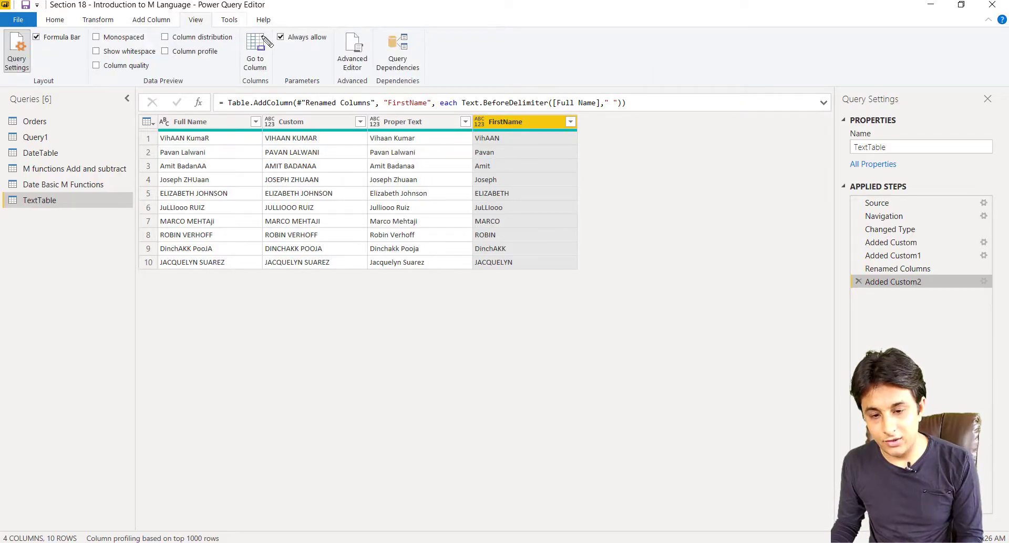
Open the Advanced Editor to view the TextTable query's full M script
click(358, 55)
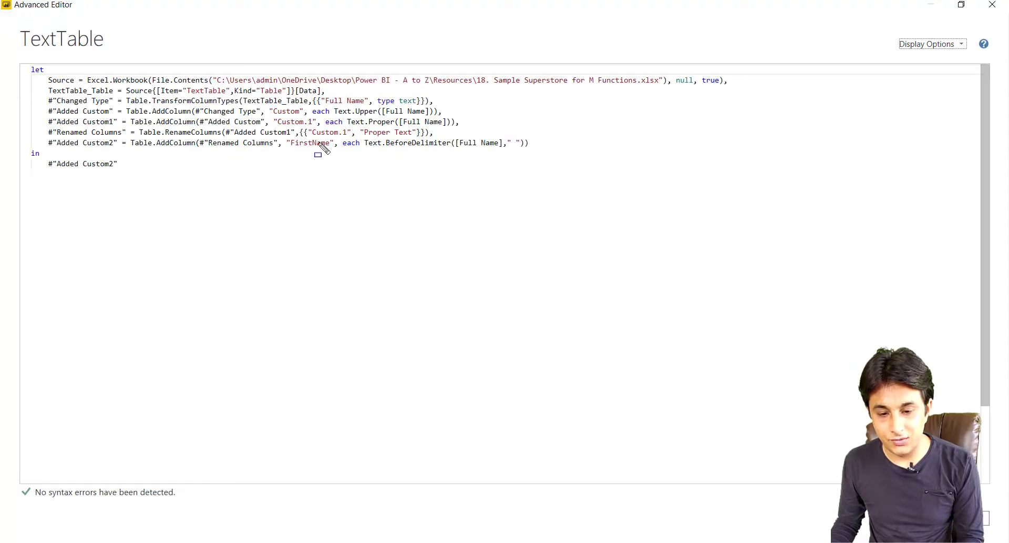
mouse_move(364, 135)
mouse_down()
mouse_move(436, 158)
mouse_move(545, 154)
mouse_up()
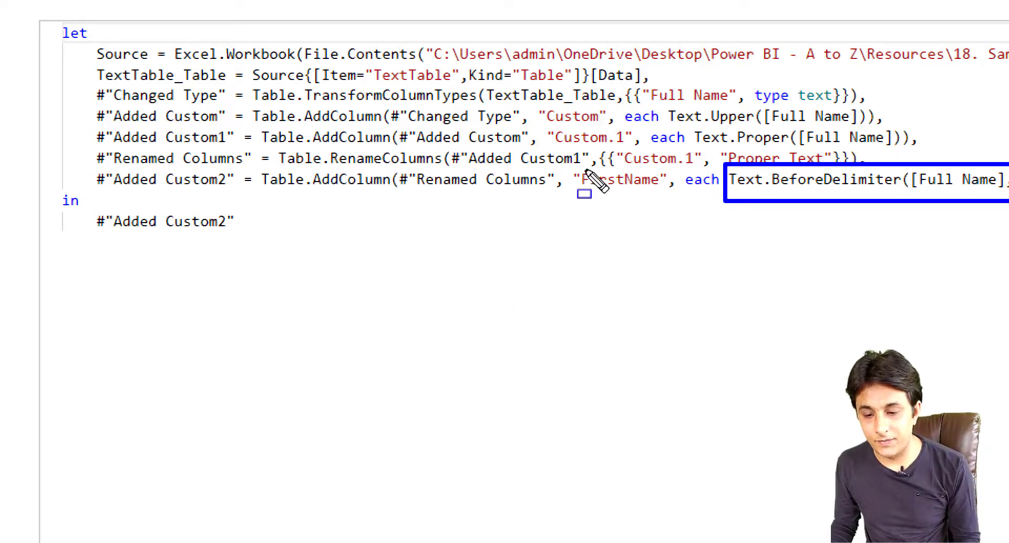
drag(570, 163, 669, 203)
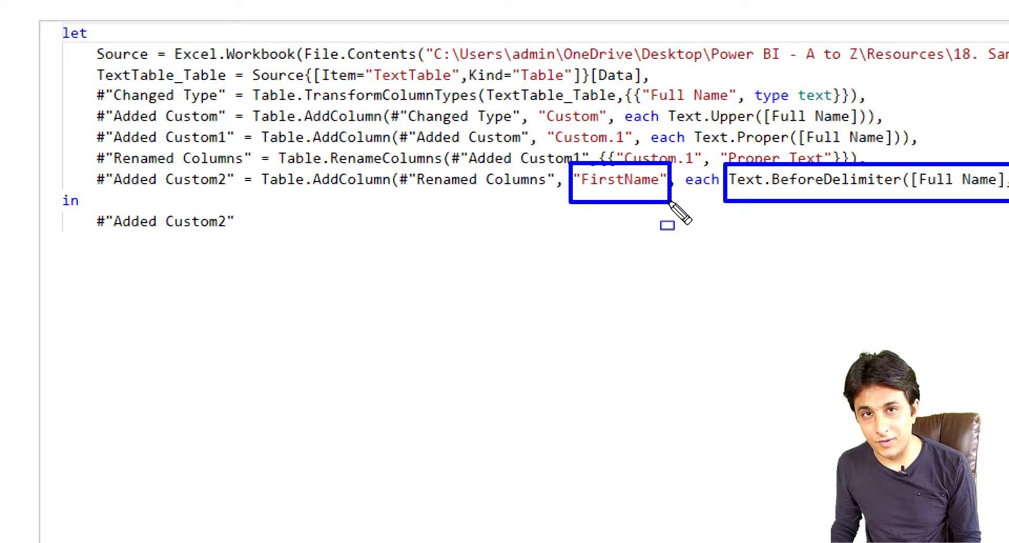
drag(400, 163, 557, 203)
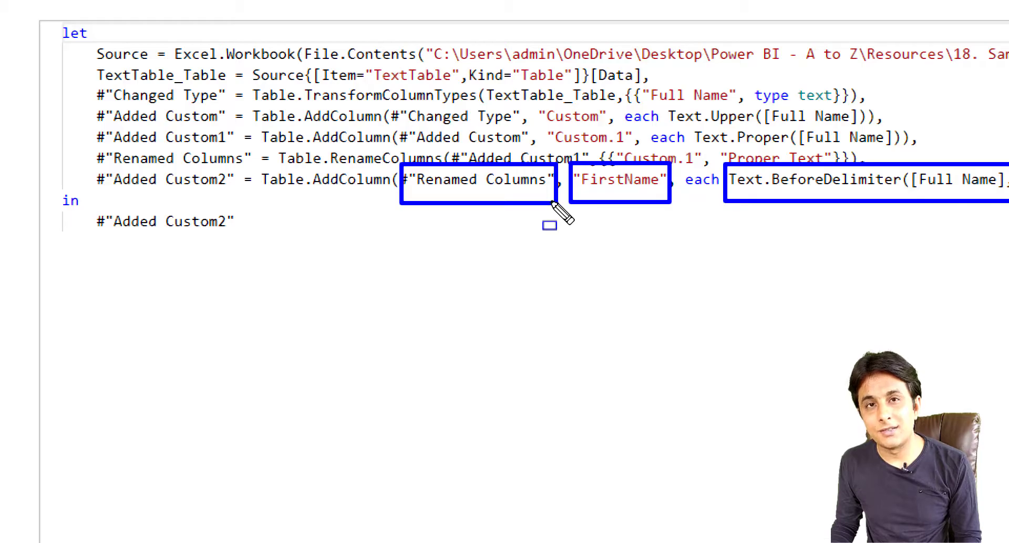
click(82, 141)
drag(207, 170, 257, 168)
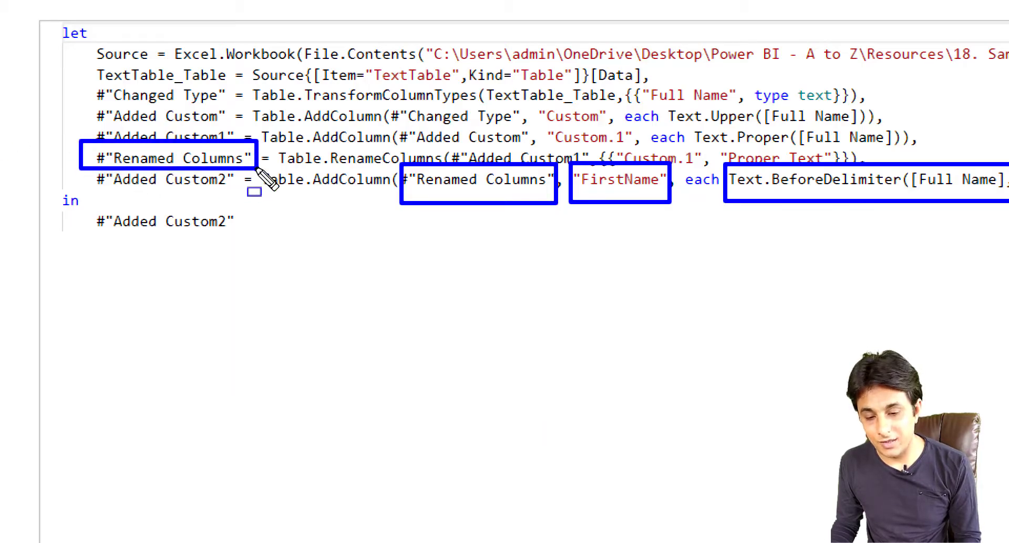
drag(256, 169, 396, 200)
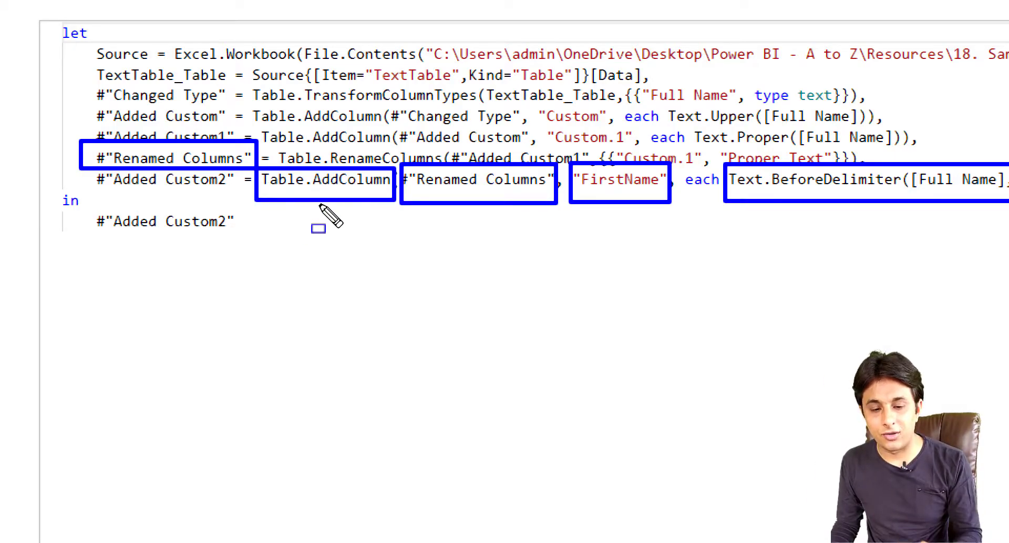
drag(84, 170, 245, 200)
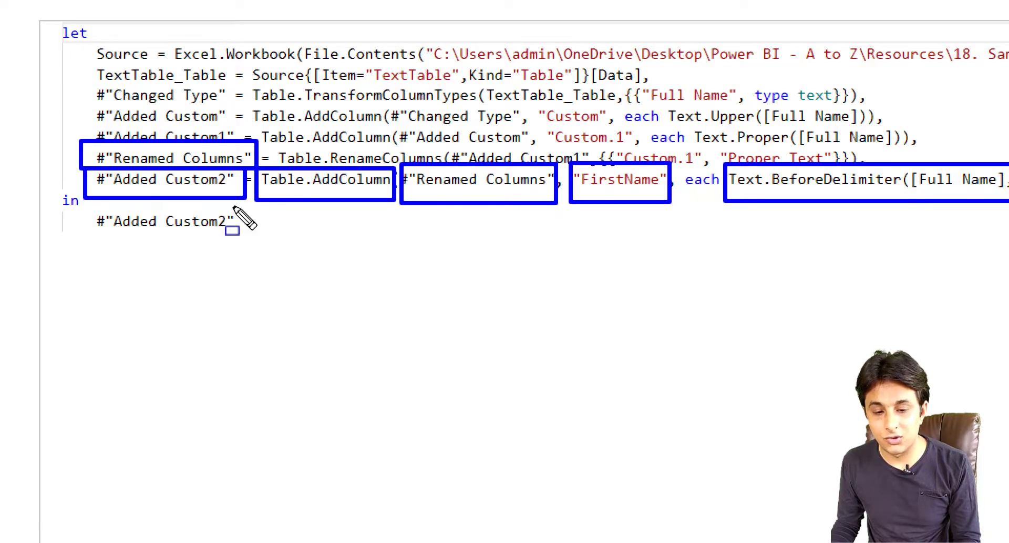
drag(84, 203, 243, 248)
key(e)
key(Escape)
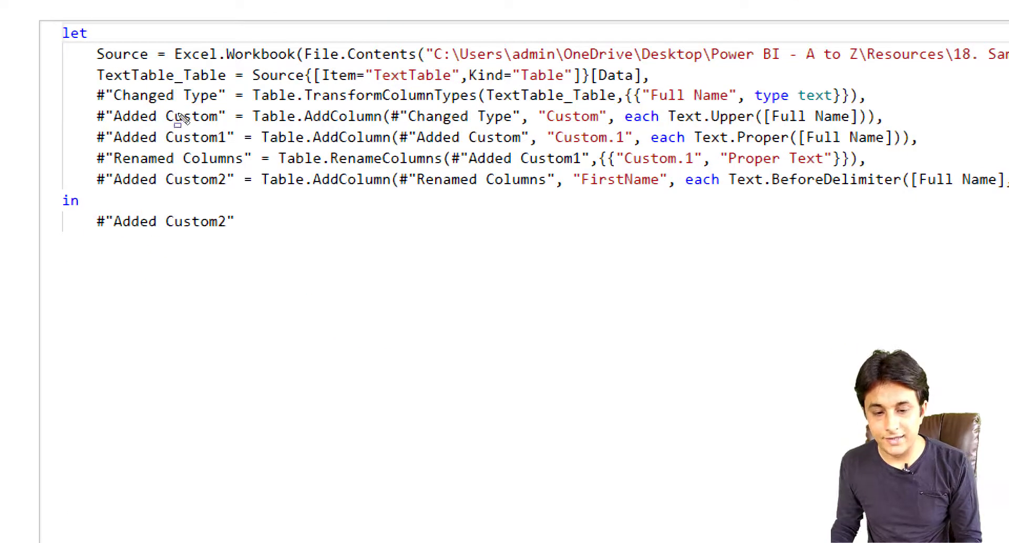
mouse_move(87, 82)
mouse_down()
mouse_move(140, 111)
mouse_move(207, 117)
mouse_move(227, 106)
mouse_up()
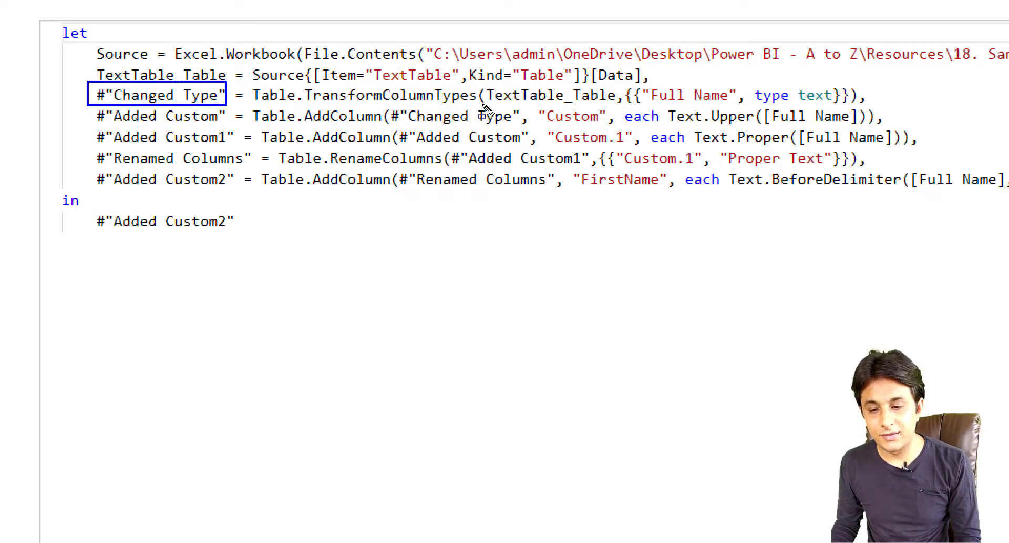
mouse_move(484, 78)
mouse_down()
mouse_move(572, 112)
mouse_move(621, 112)
mouse_up()
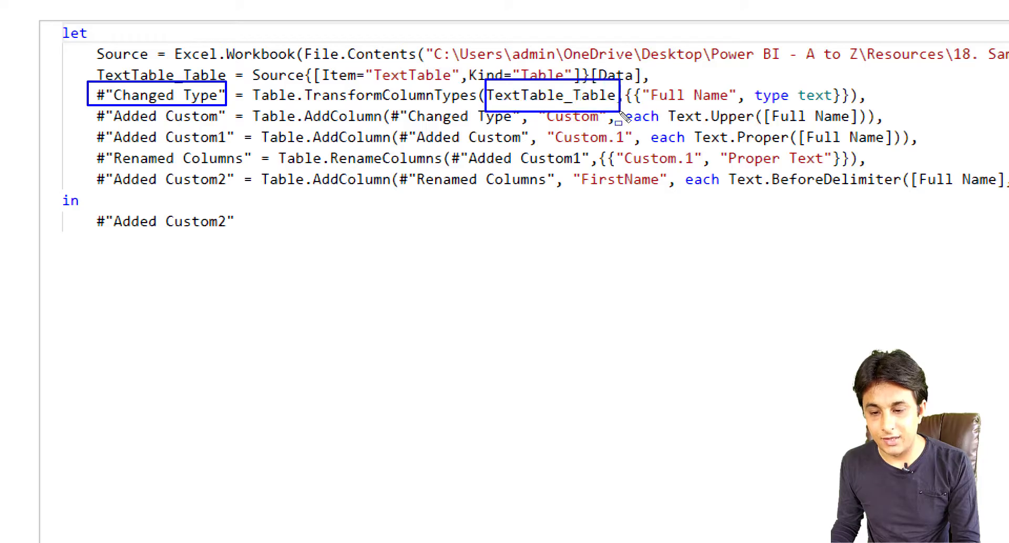
drag(83, 65, 233, 85)
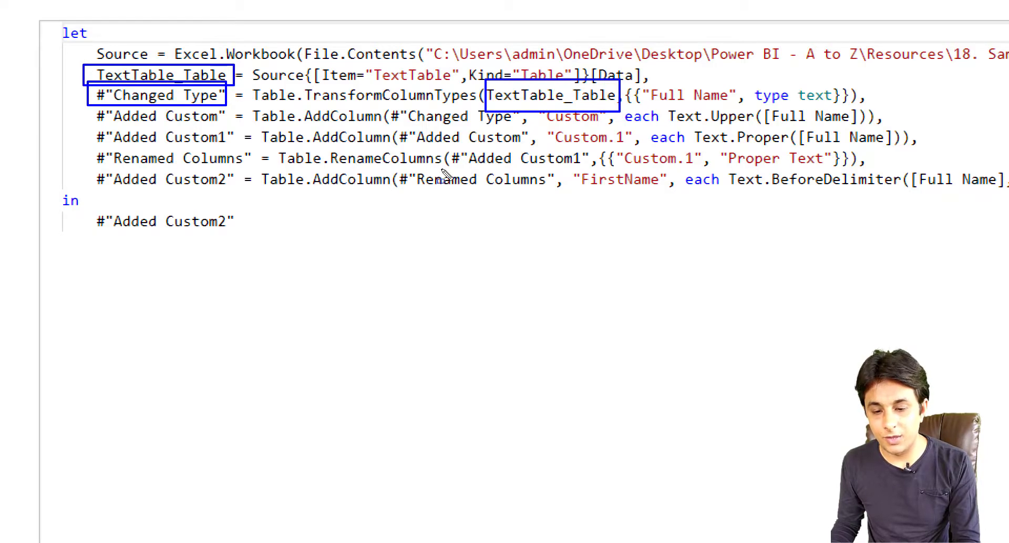
drag(449, 148, 584, 172)
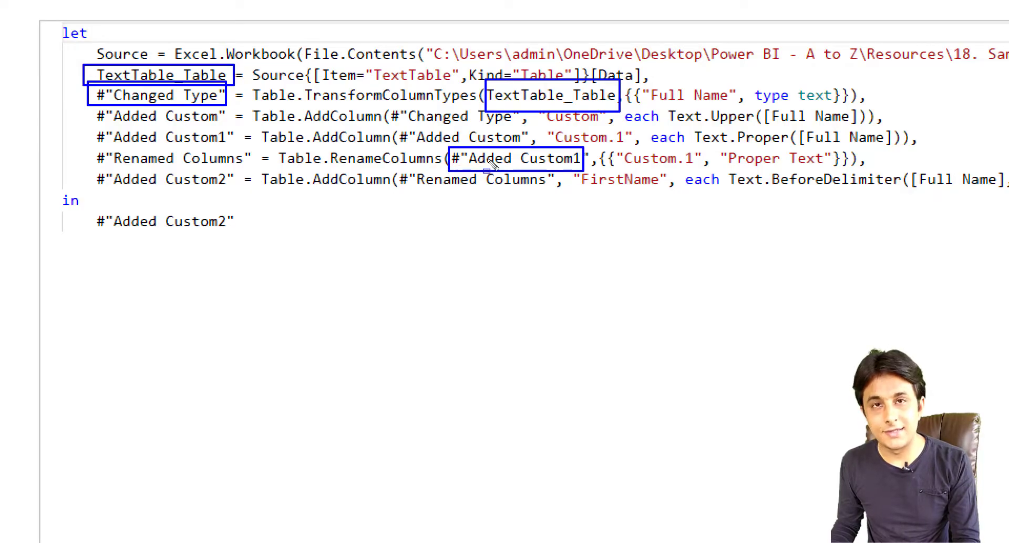
mouse_move(93, 122)
mouse_down()
mouse_move(226, 164)
mouse_move(242, 150)
mouse_up()
key(Escape)
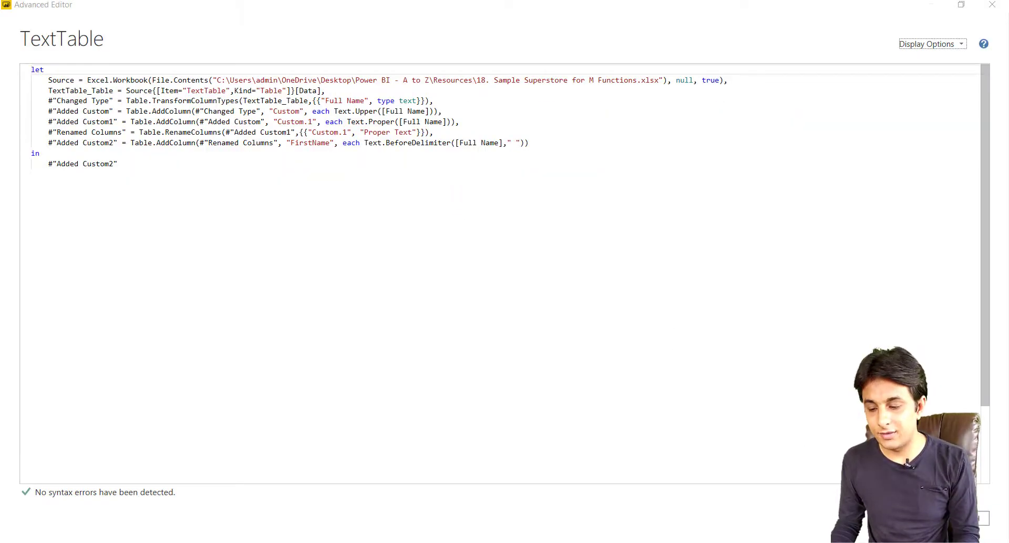
click(912, 518)
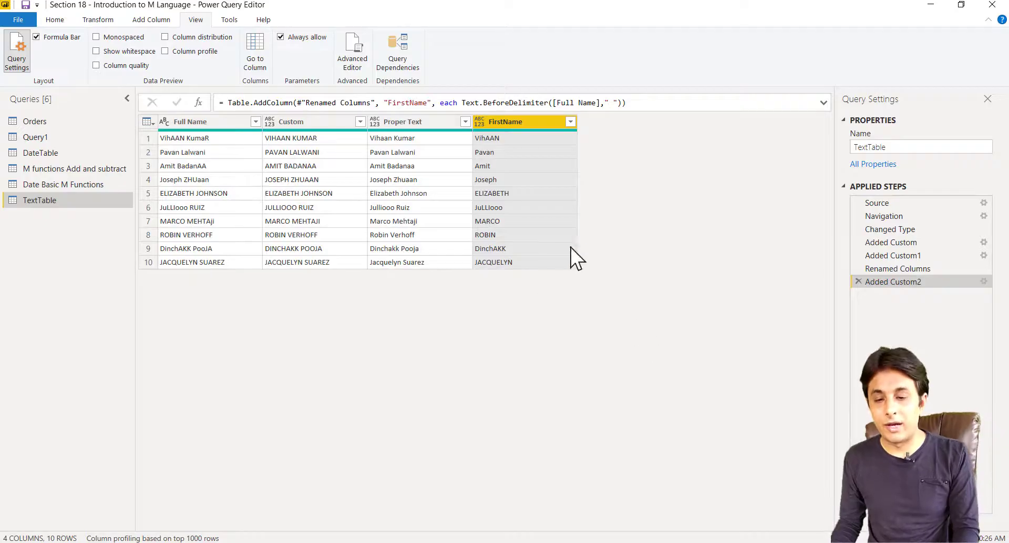